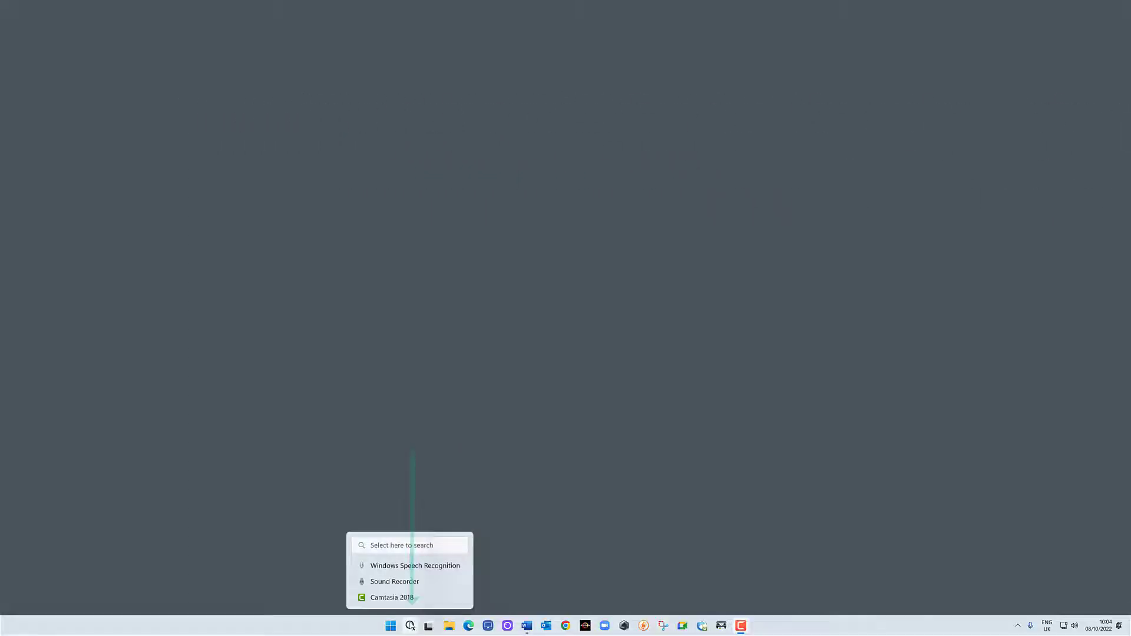
- Turn on Windows Speech Recognition with Ctrl+Win+S and launch Sound Recorder from Recent
{"action": "left_click", "coordinate": [411, 625]}
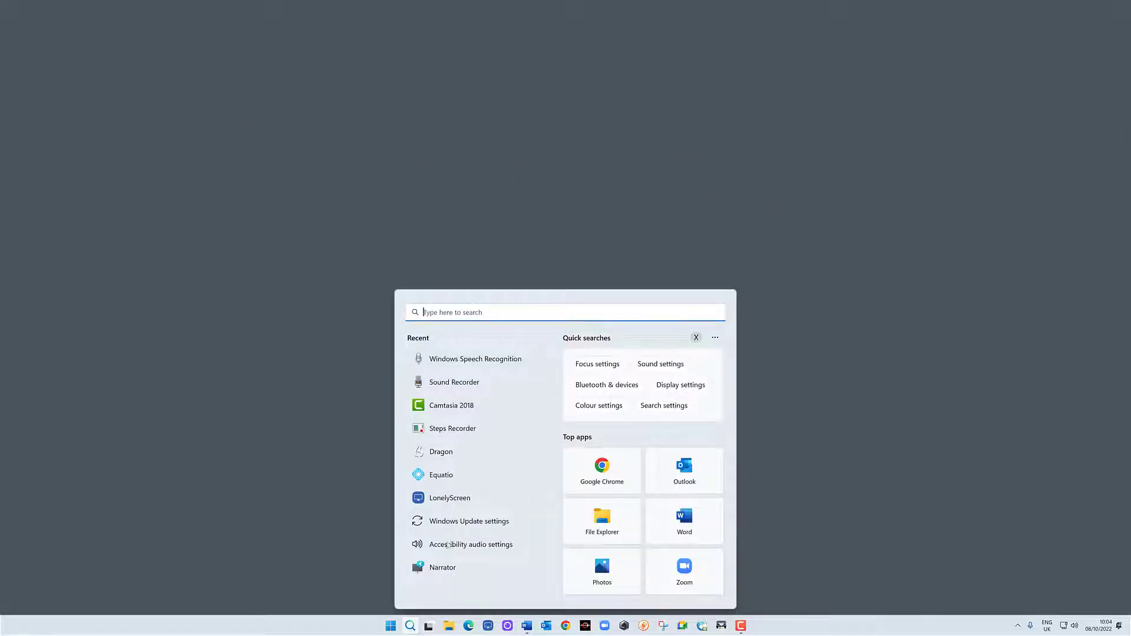
{"action": "mouse_move", "coordinate": [475, 359]}
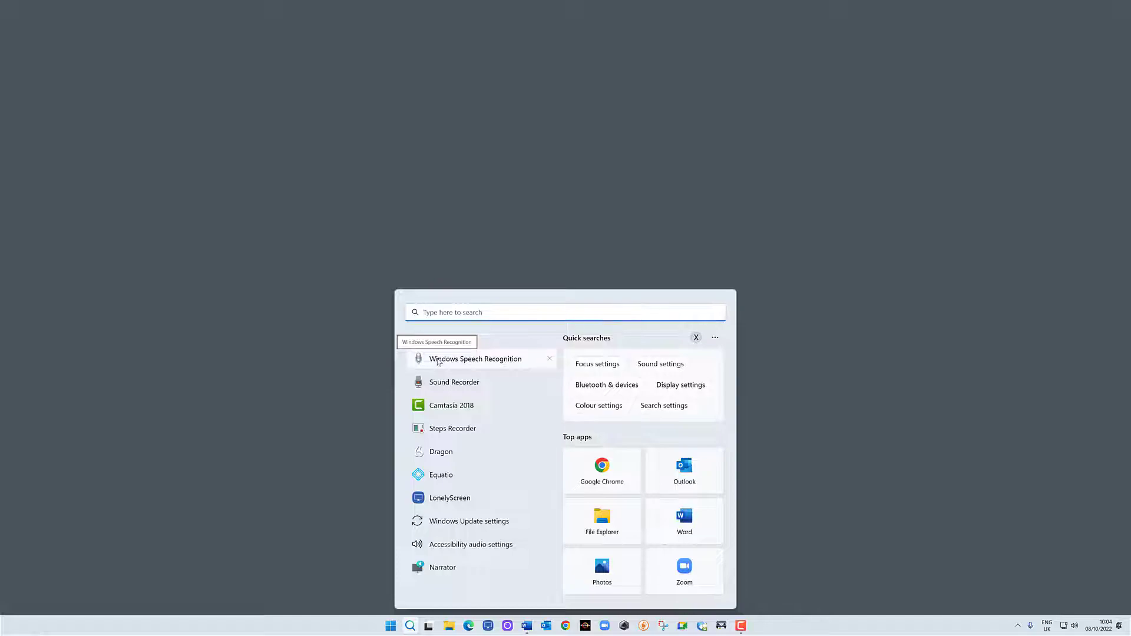
{"action": "key", "text": "ctrl+super+s"}
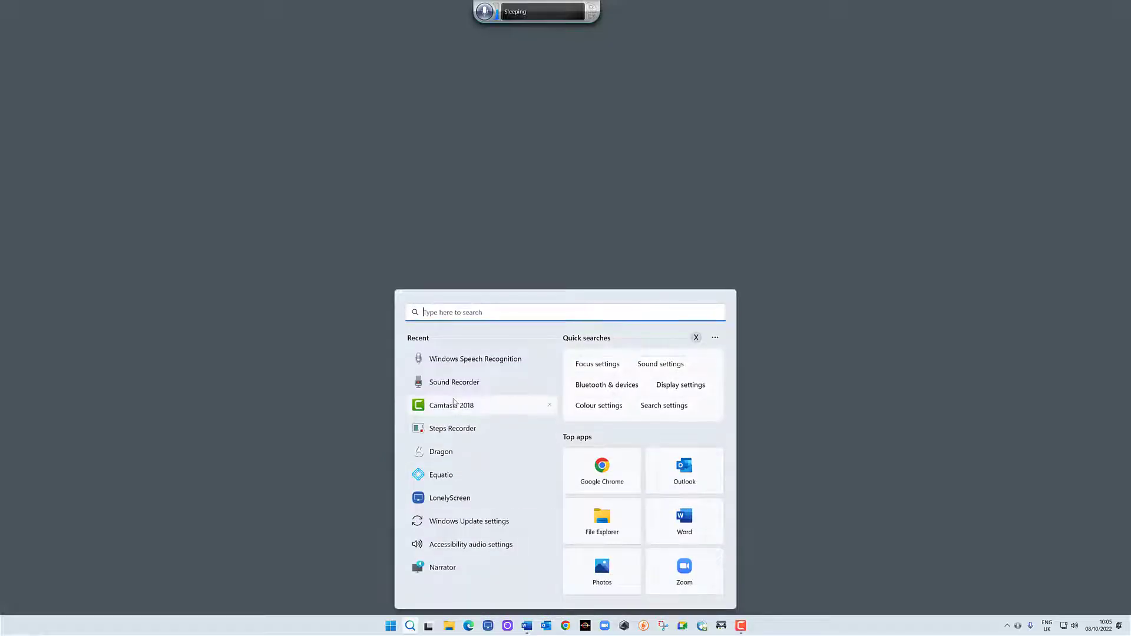
{"action": "left_click", "coordinate": [455, 385]}
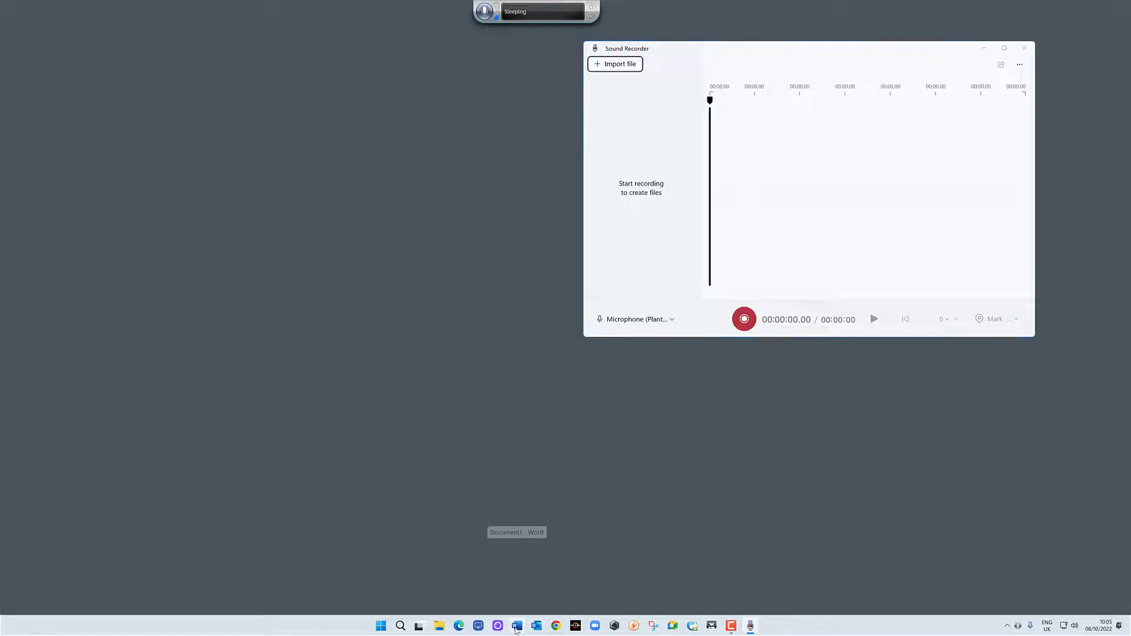
- Snap the blank Word document to the left half and Sound Recorder to the right half
{"action": "left_click", "coordinate": [516, 628]}
{"action": "left_click", "coordinate": [516, 628]}
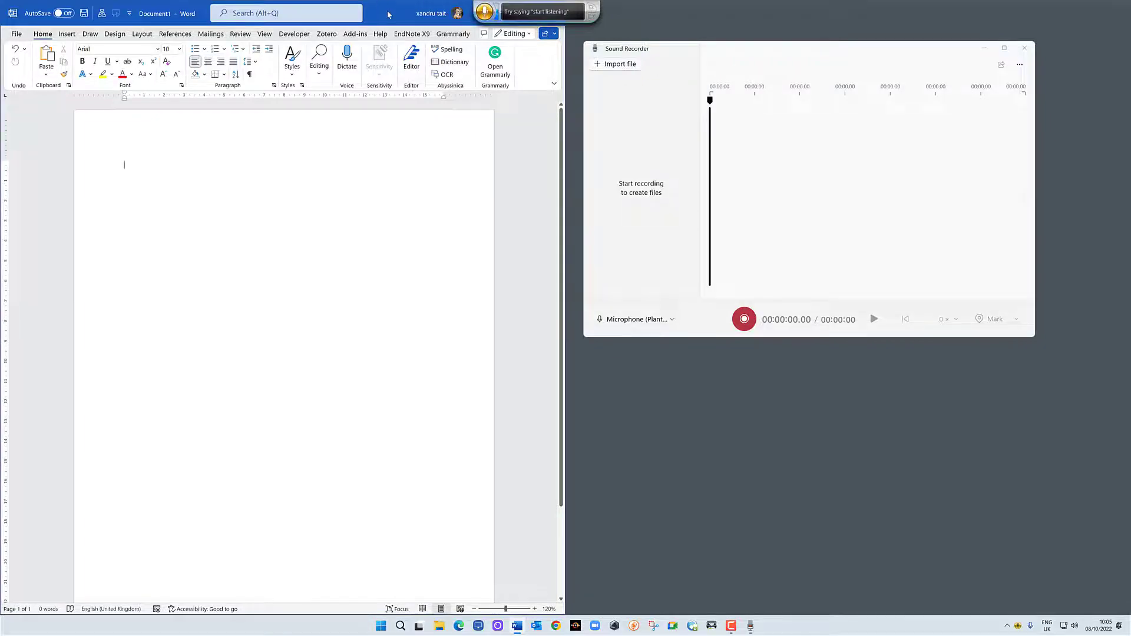
{"action": "mouse_move", "coordinate": [387, 13]}
{"action": "left_mouse_down"}
{"action": "mouse_move", "coordinate": [983, 124]}
{"action": "mouse_move", "coordinate": [483, 141]}
{"action": "left_mouse_up"}
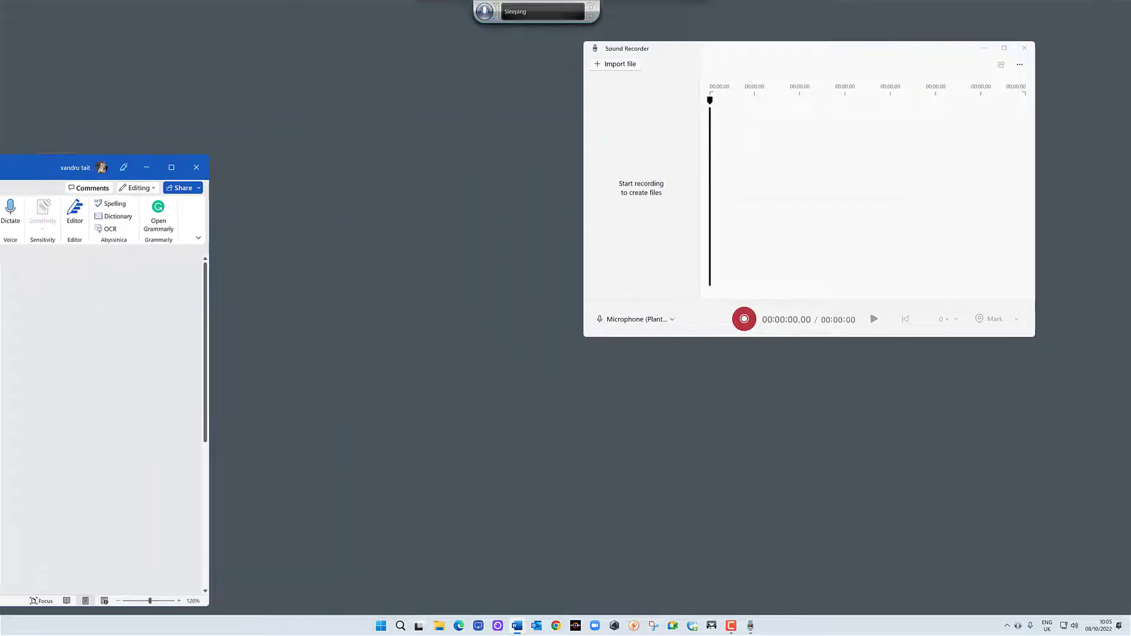
{"action": "left_click_drag", "start_coordinate": [483, 141], "coordinate": [0, 145]}
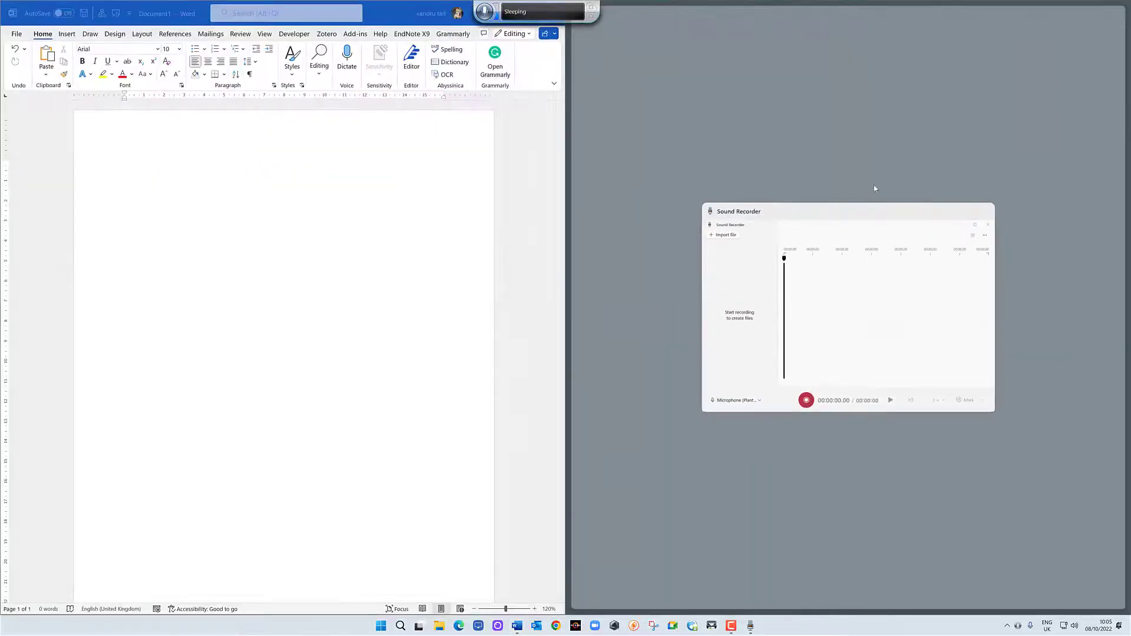
{"action": "left_click", "coordinate": [856, 290]}
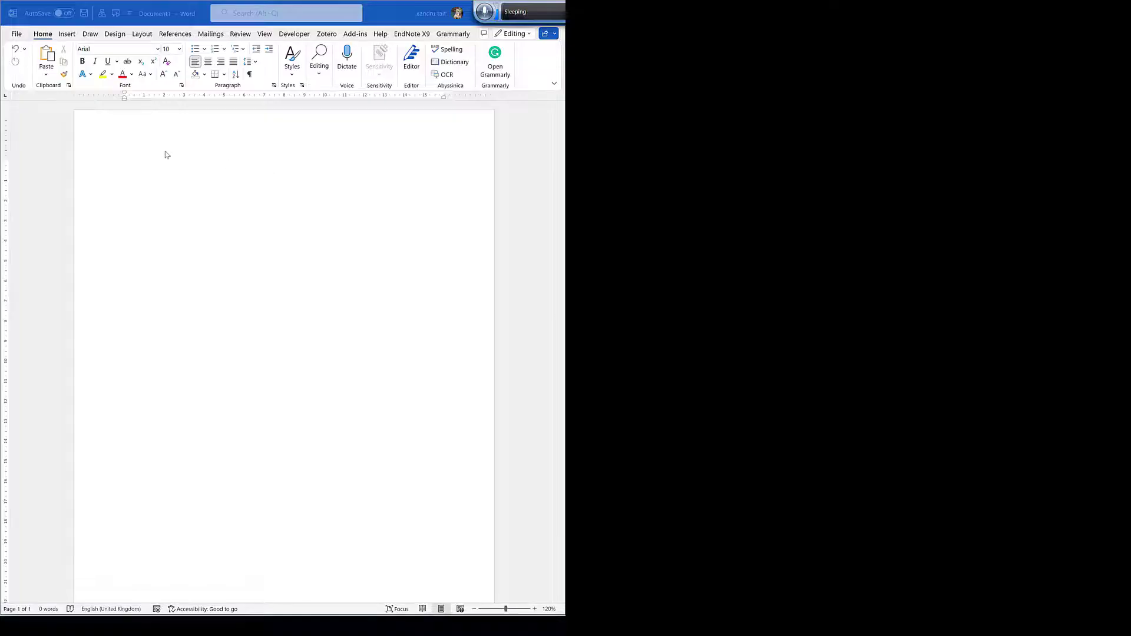
- Place the caret in the blank document, then return focus to Sound Recorder
{"action": "left_click", "coordinate": [164, 155]}
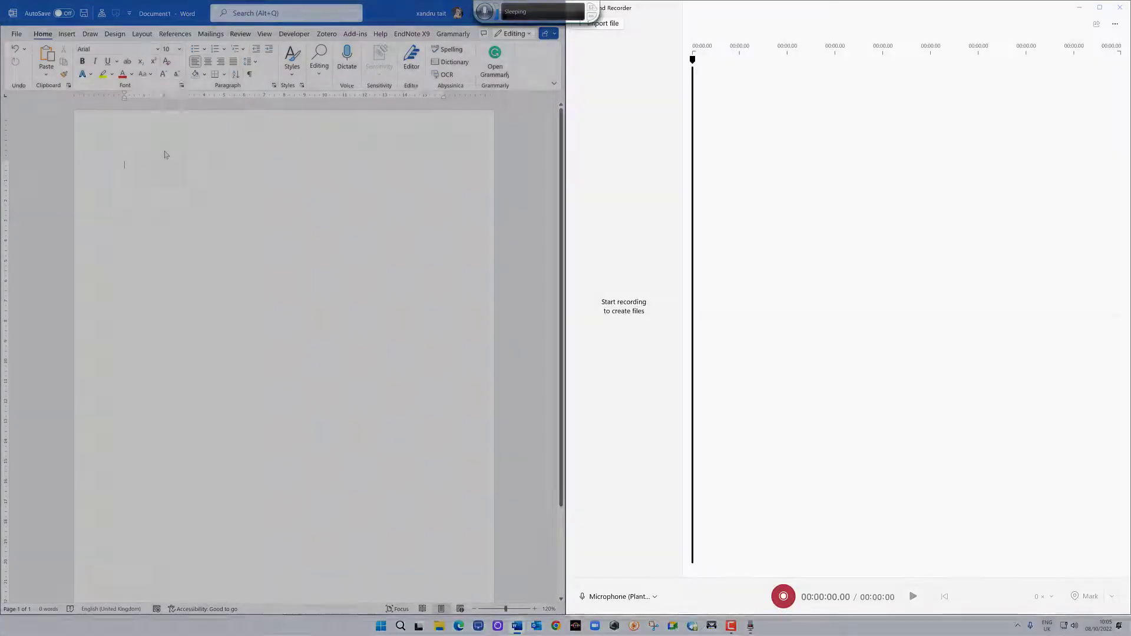
{"action": "left_click", "coordinate": [576, 11]}
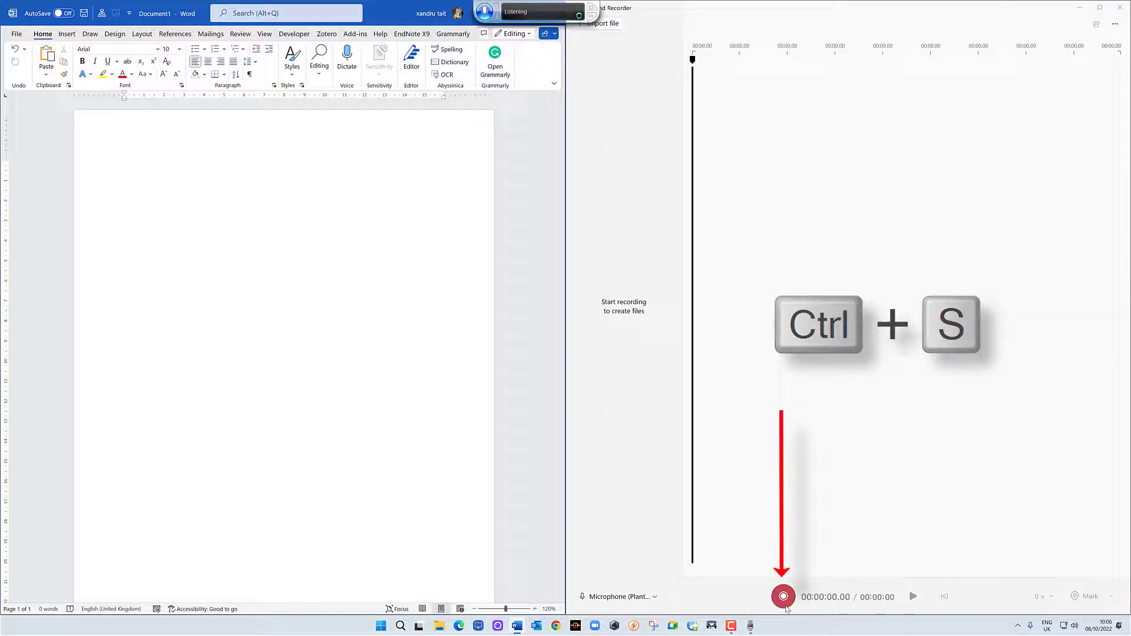
- Record a 24-second clip while dictating a paragraph on social life into Word, then stop
{"action": "key", "text": "ctrl+r"}
{"action": "left_click", "coordinate": [174, 145]}
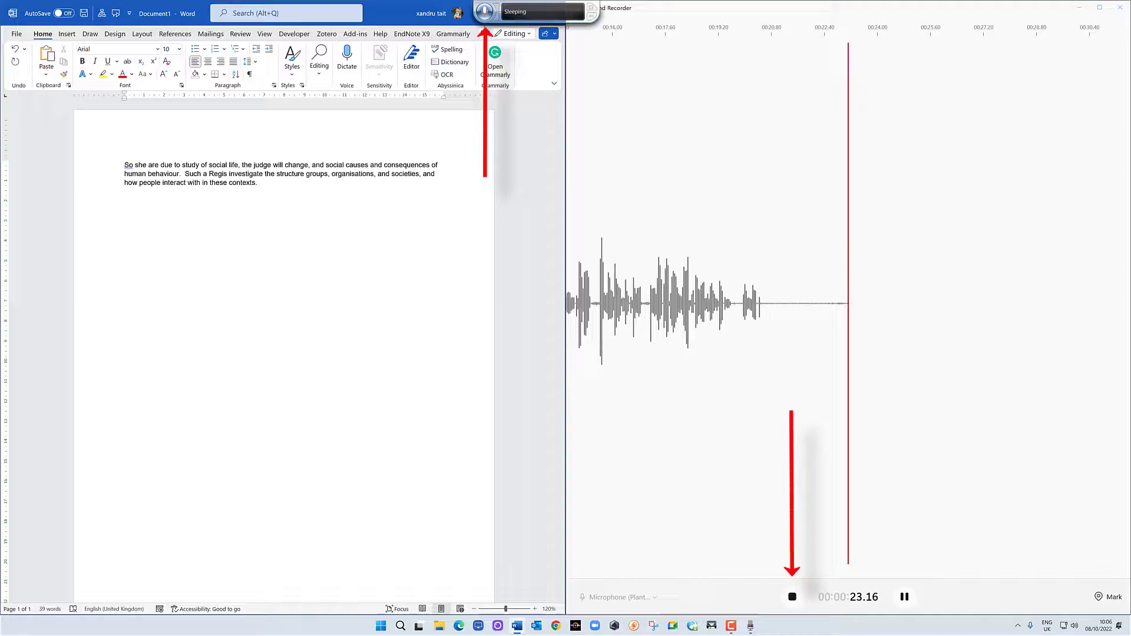
{"action": "left_click", "coordinate": [792, 597]}
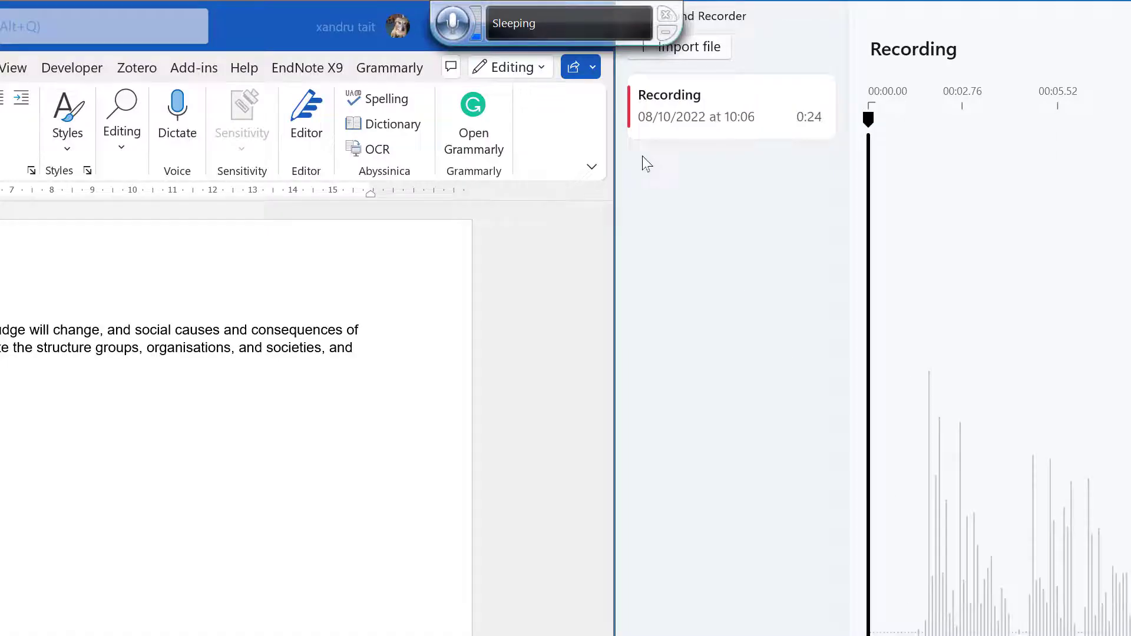
{"action": "right_click", "coordinate": [576, 33]}
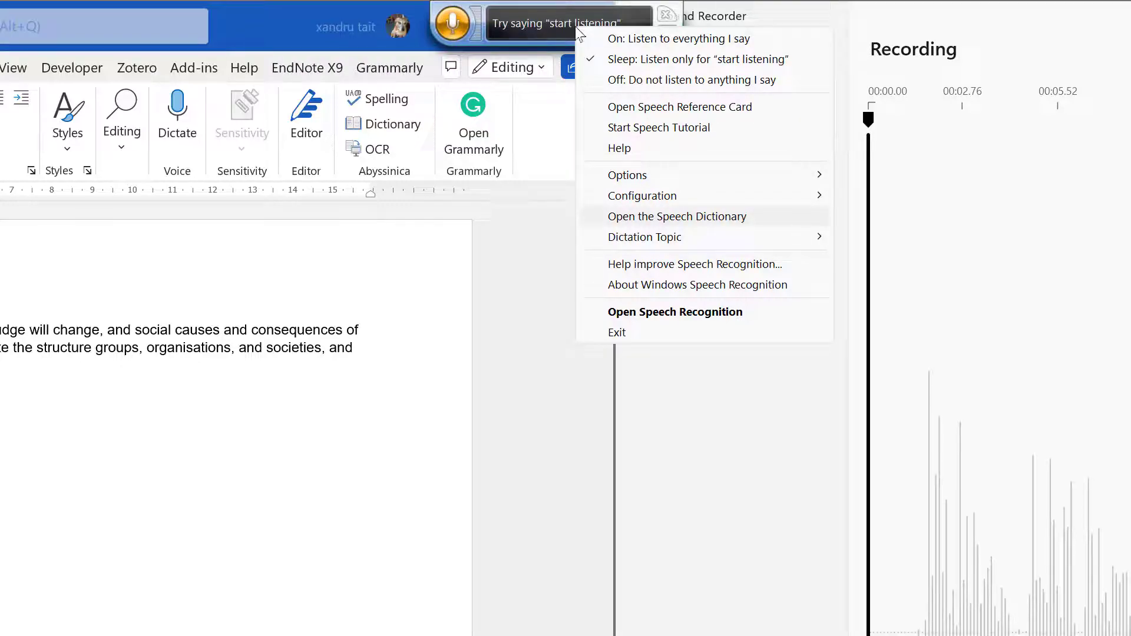
{"action": "key", "text": "Down"}
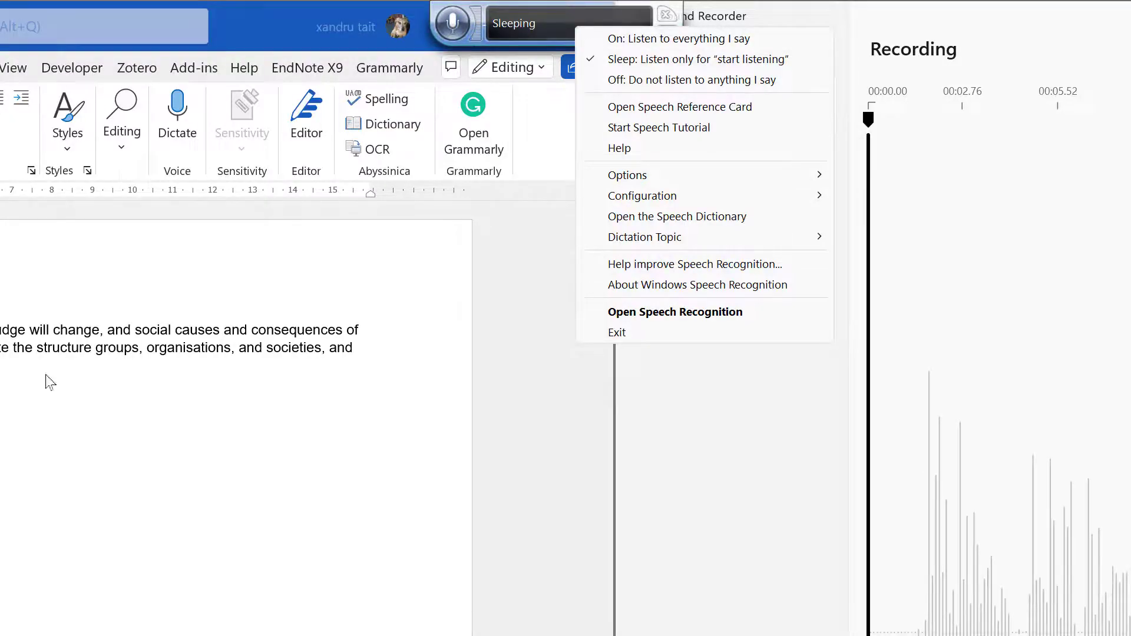
{"action": "key", "text": "Escape"}
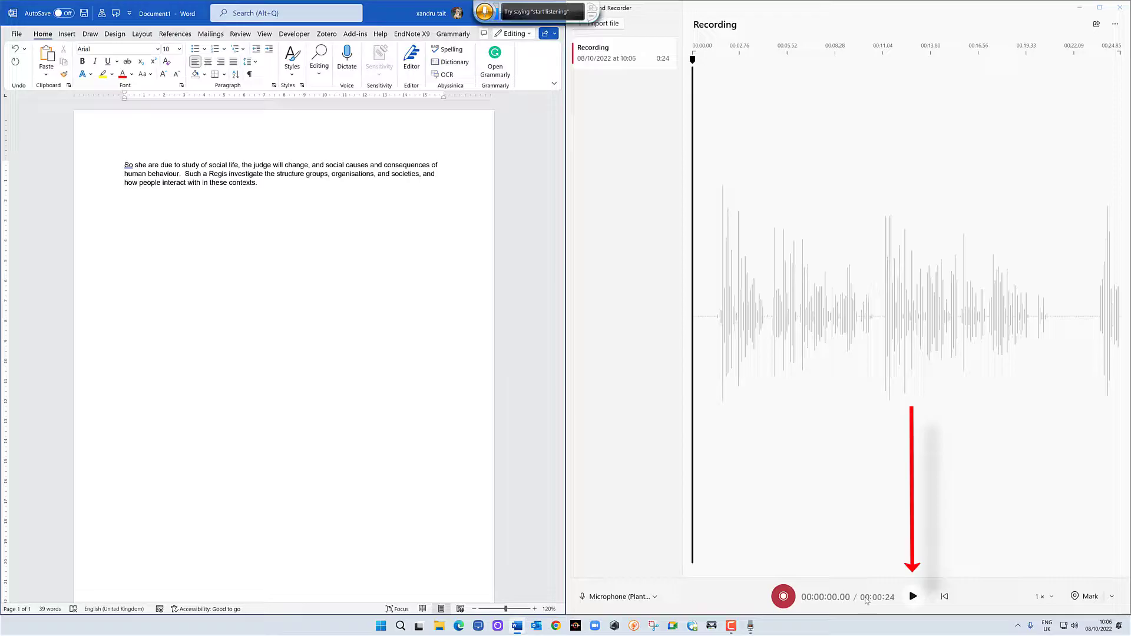
- Play the clip, pause near 5.9 seconds, add a marker at 00:05.90, then play and pause again
{"action": "left_click", "coordinate": [912, 597]}
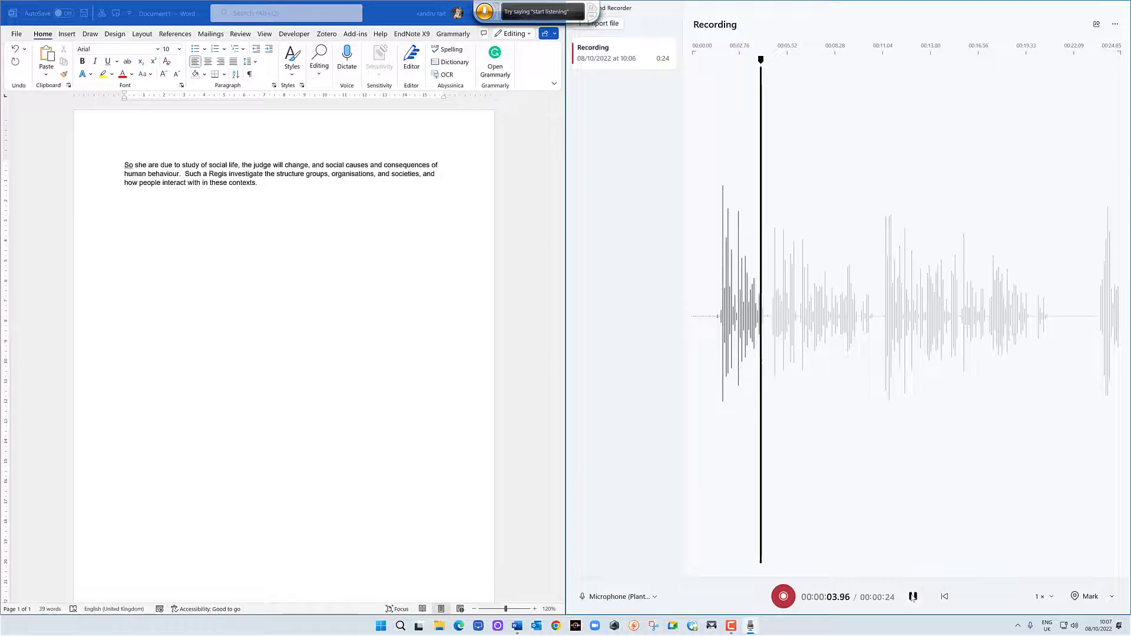
{"action": "left_click", "coordinate": [913, 596]}
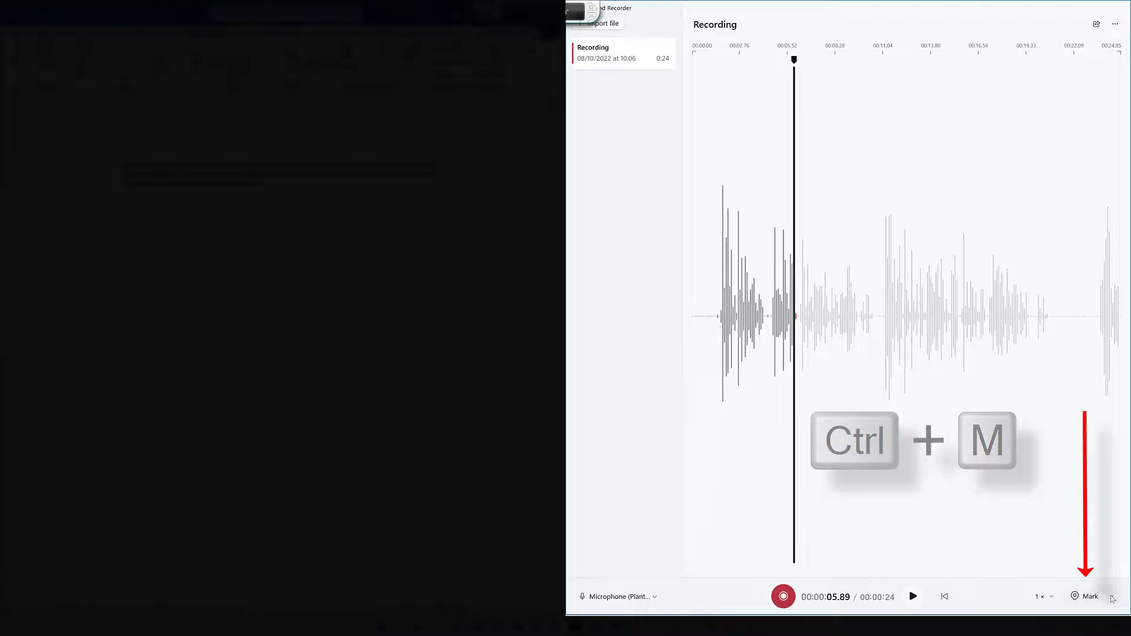
{"action": "left_click", "coordinate": [1111, 599]}
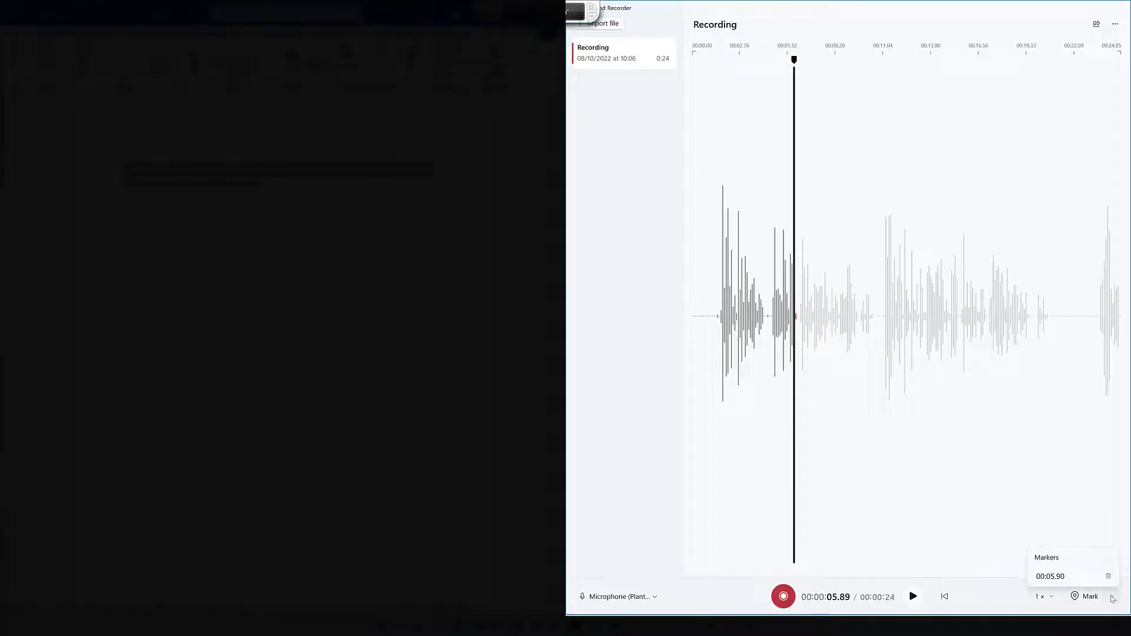
{"action": "left_click", "coordinate": [909, 601]}
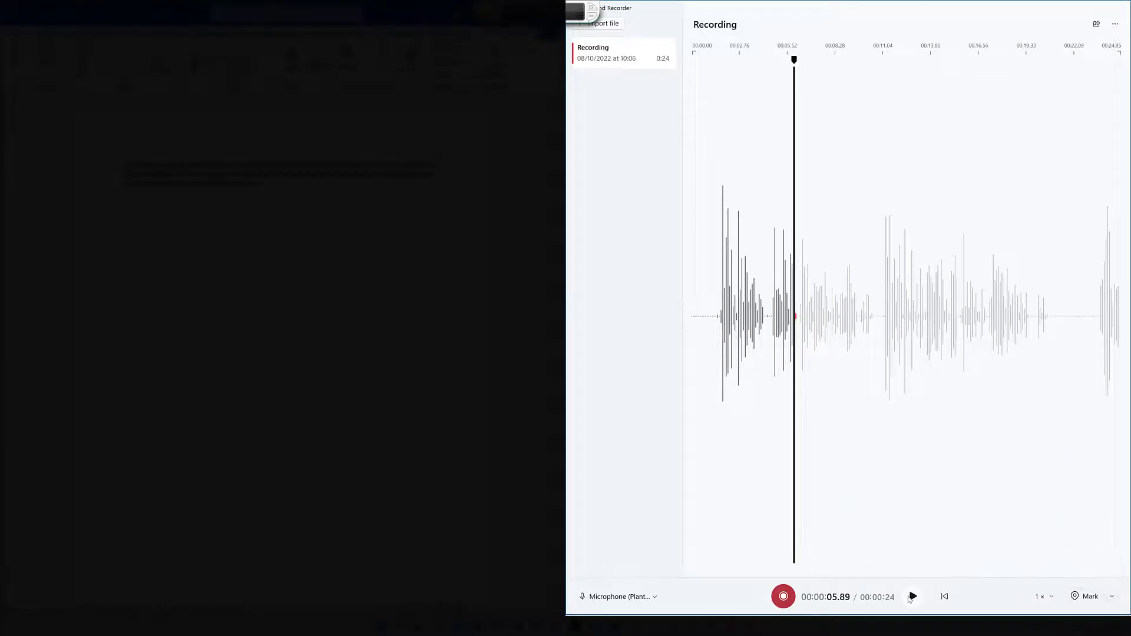
{"action": "left_click", "coordinate": [912, 596]}
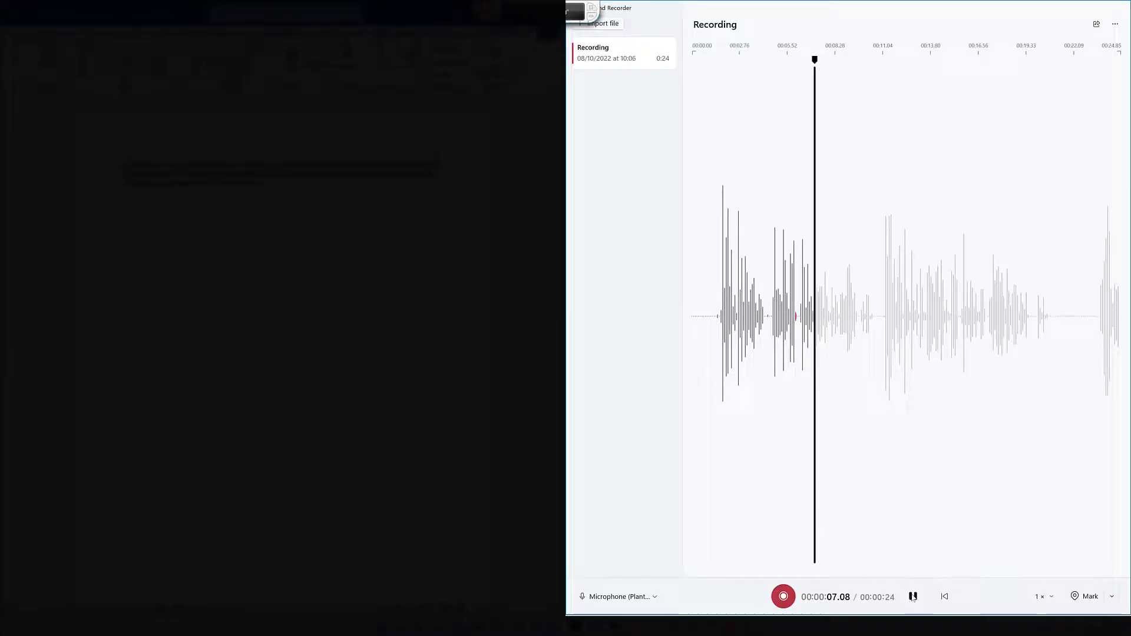
{"action": "left_click", "coordinate": [913, 597]}
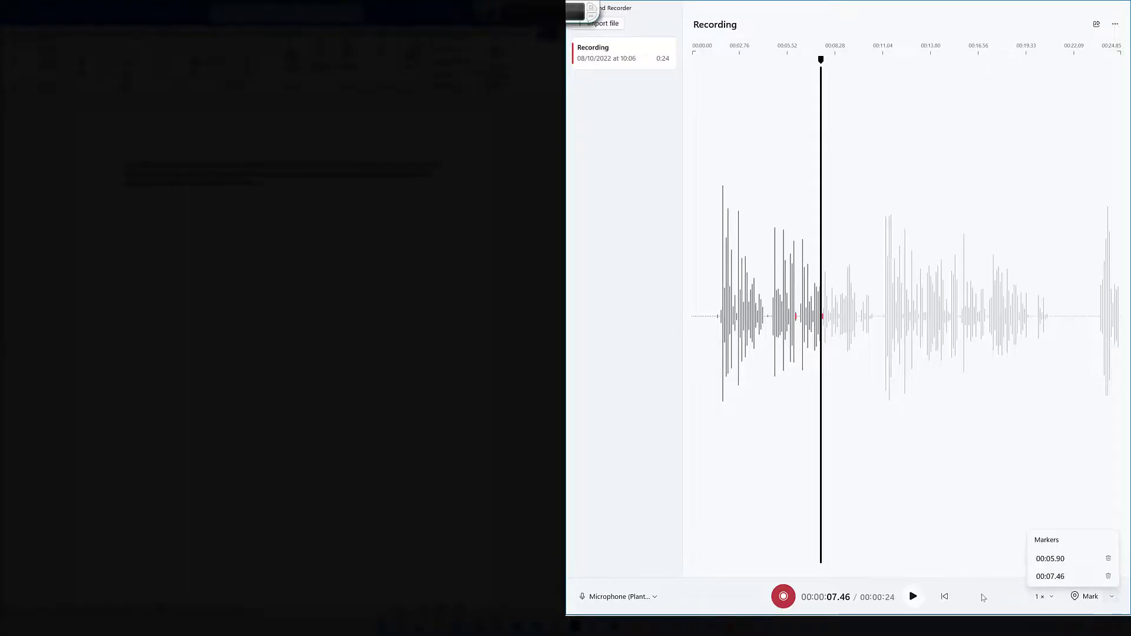
- Show the saved recording in its Sound recordings folder via the item options menu
{"action": "right_click", "coordinate": [602, 61]}
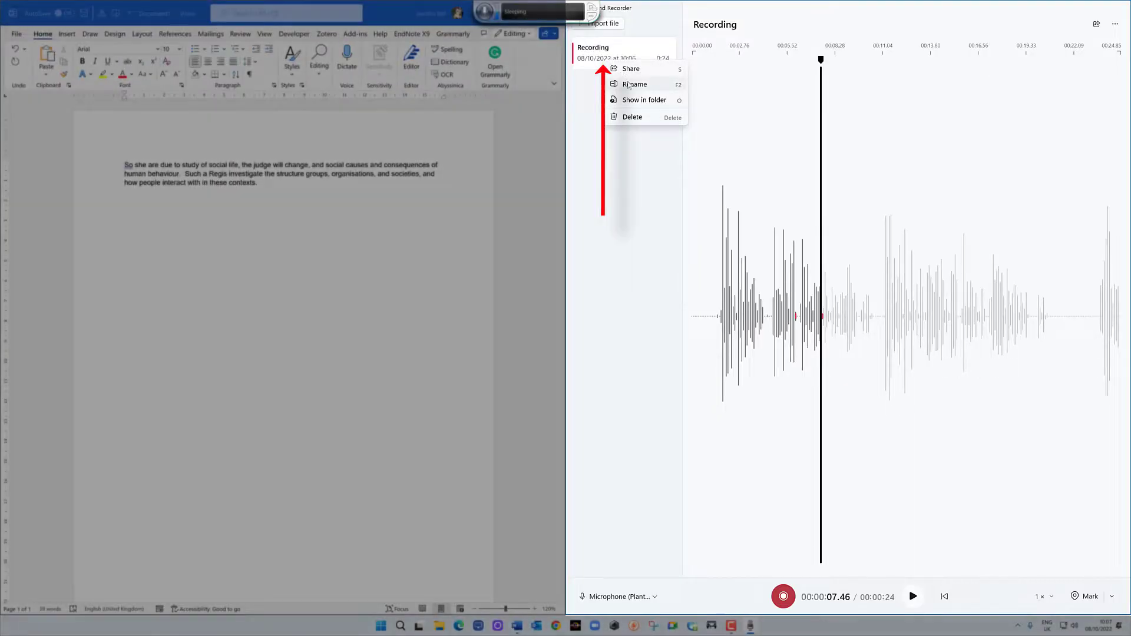
{"action": "left_click", "coordinate": [636, 100]}
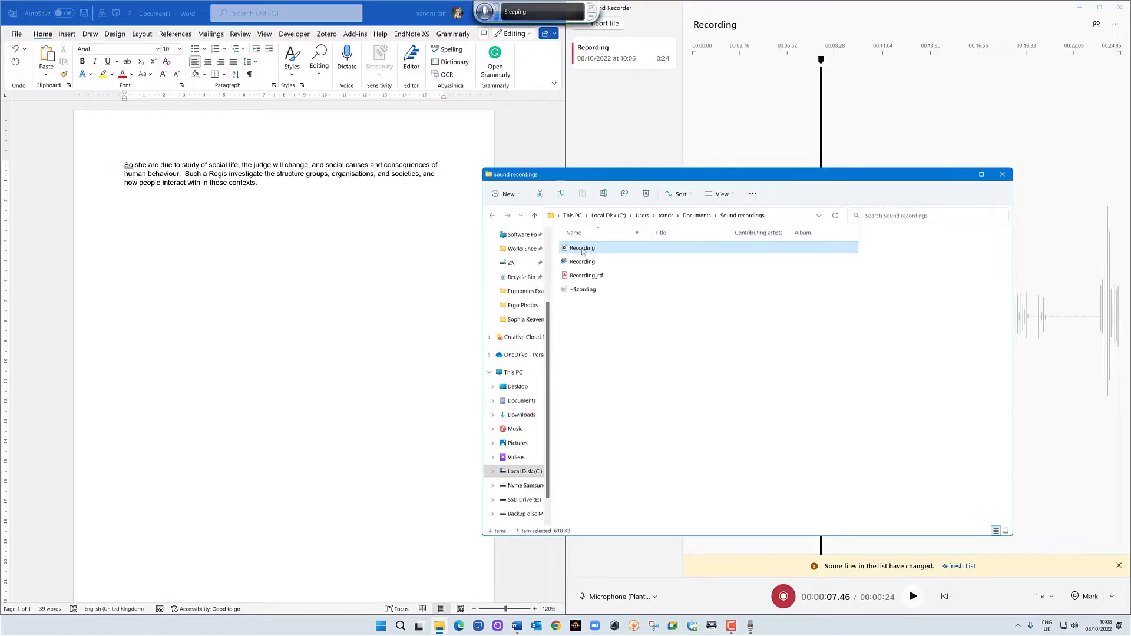
- Open the Recording file and confirm Media Player as the app to play it
{"action": "double_click", "coordinate": [581, 250]}
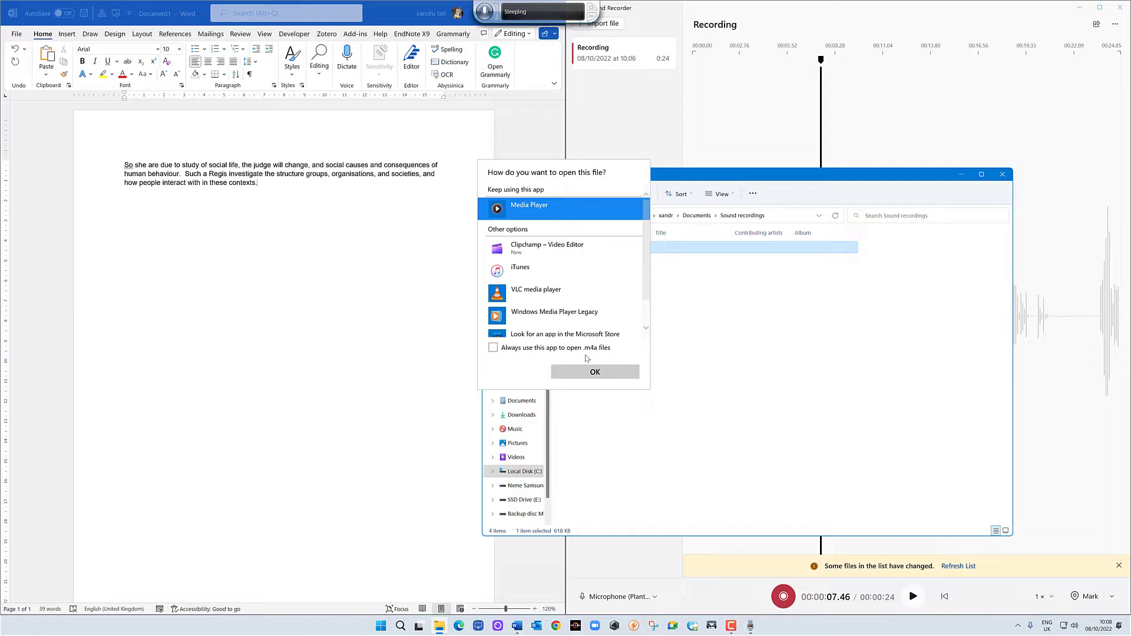
{"action": "left_click", "coordinate": [587, 374]}
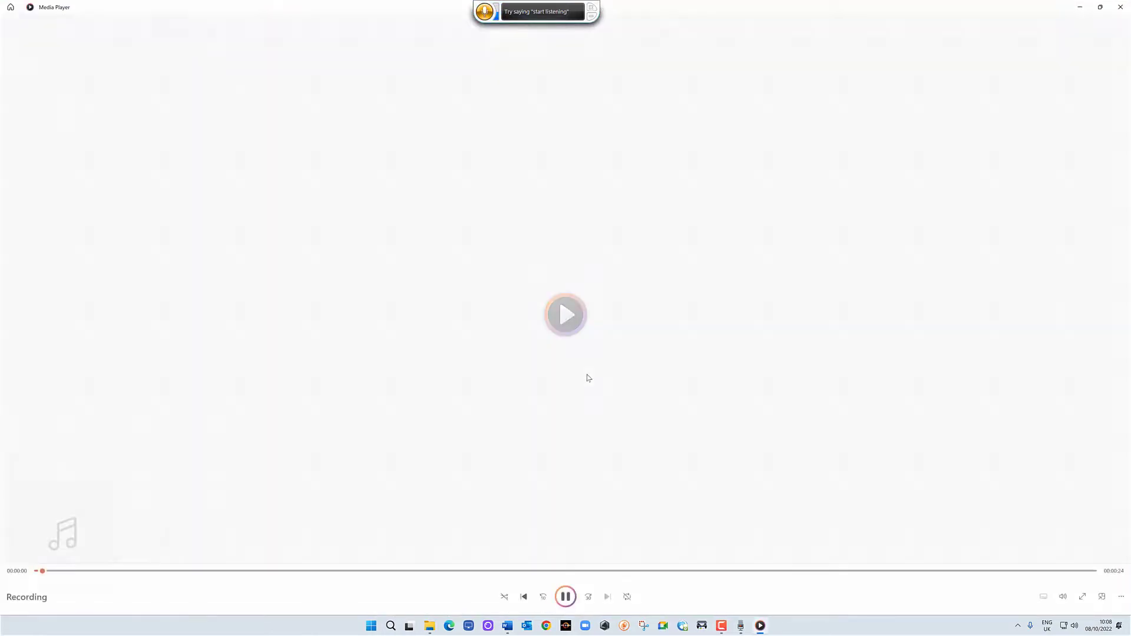